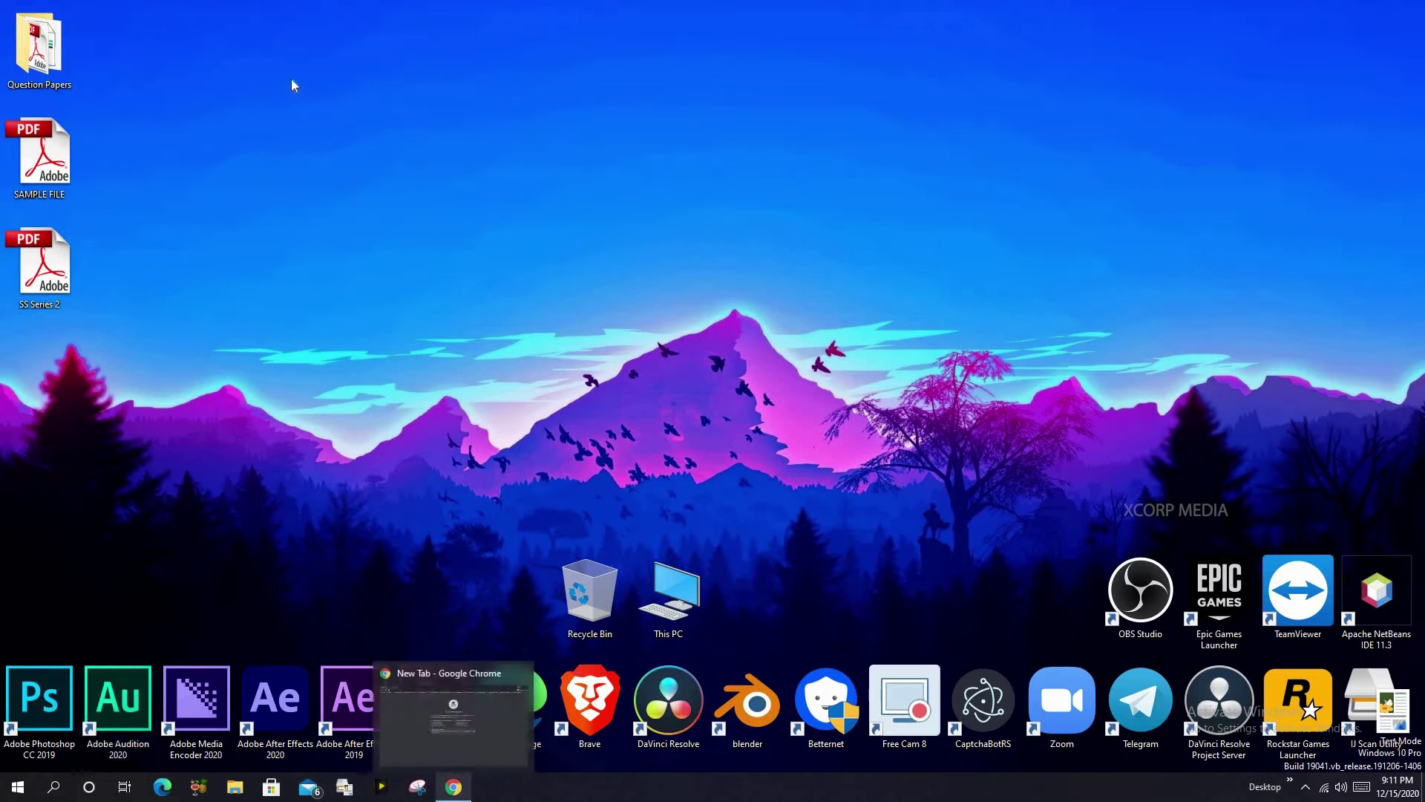
{"action": "key", "text": "alt+Tab"}
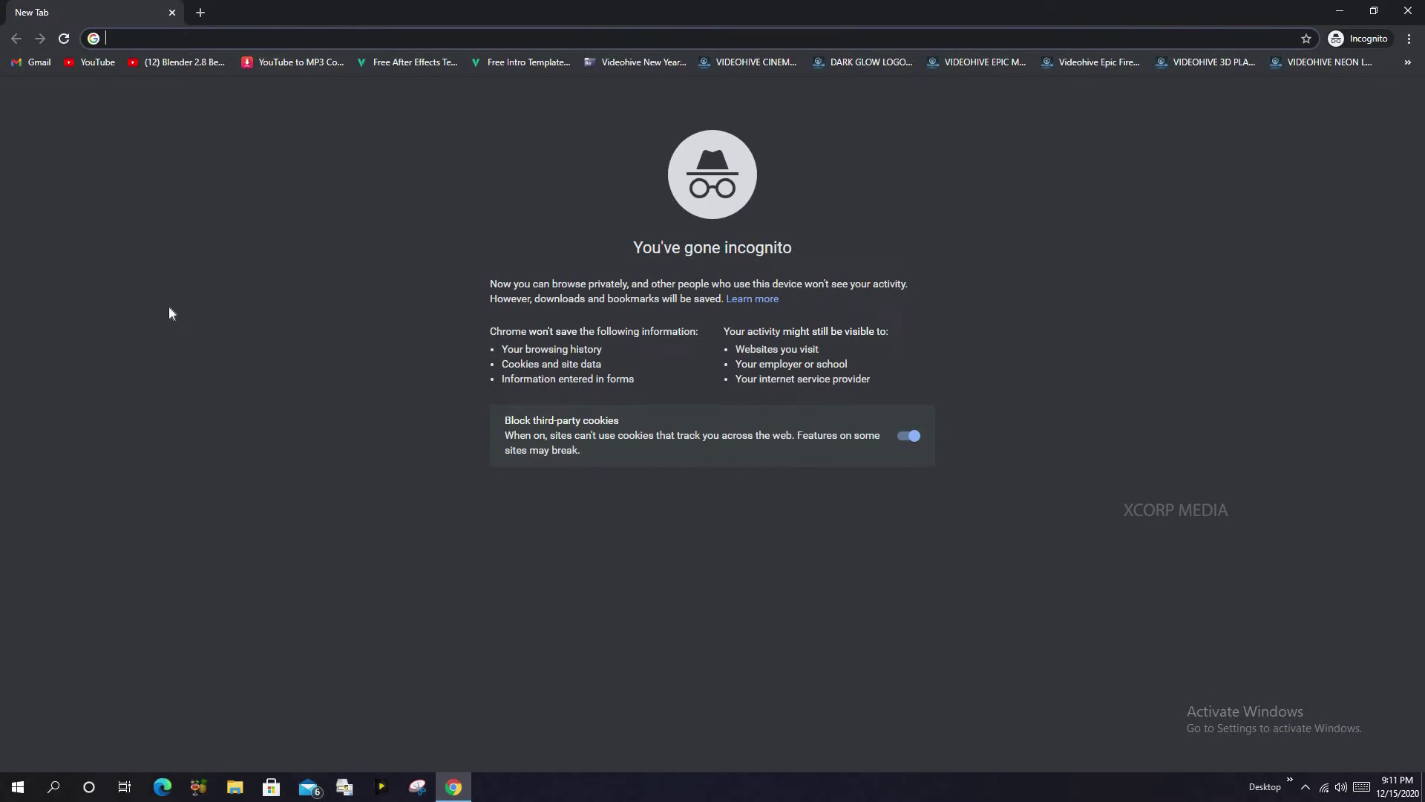
{"action": "type", "text": "www."}
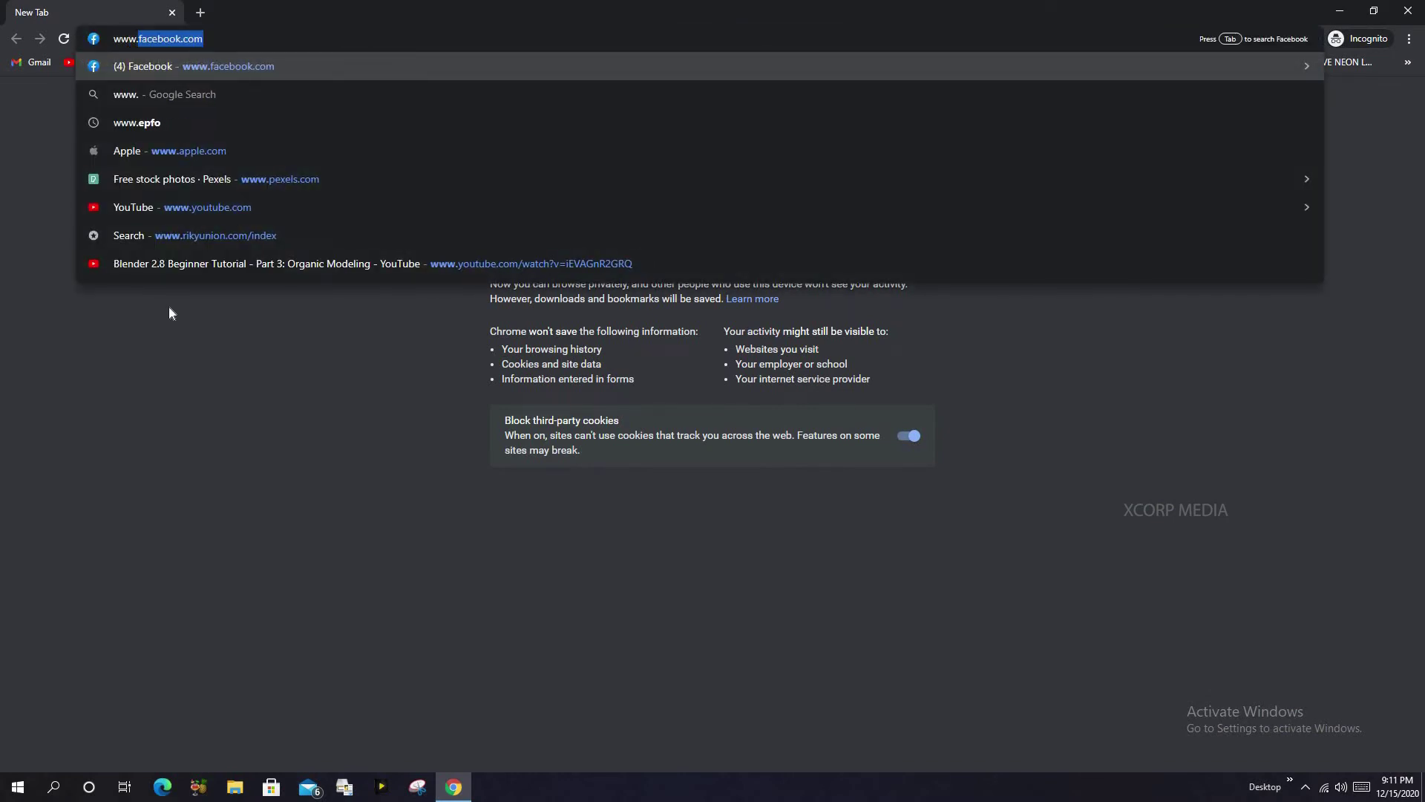
{"action": "type", "text": "dubox"}
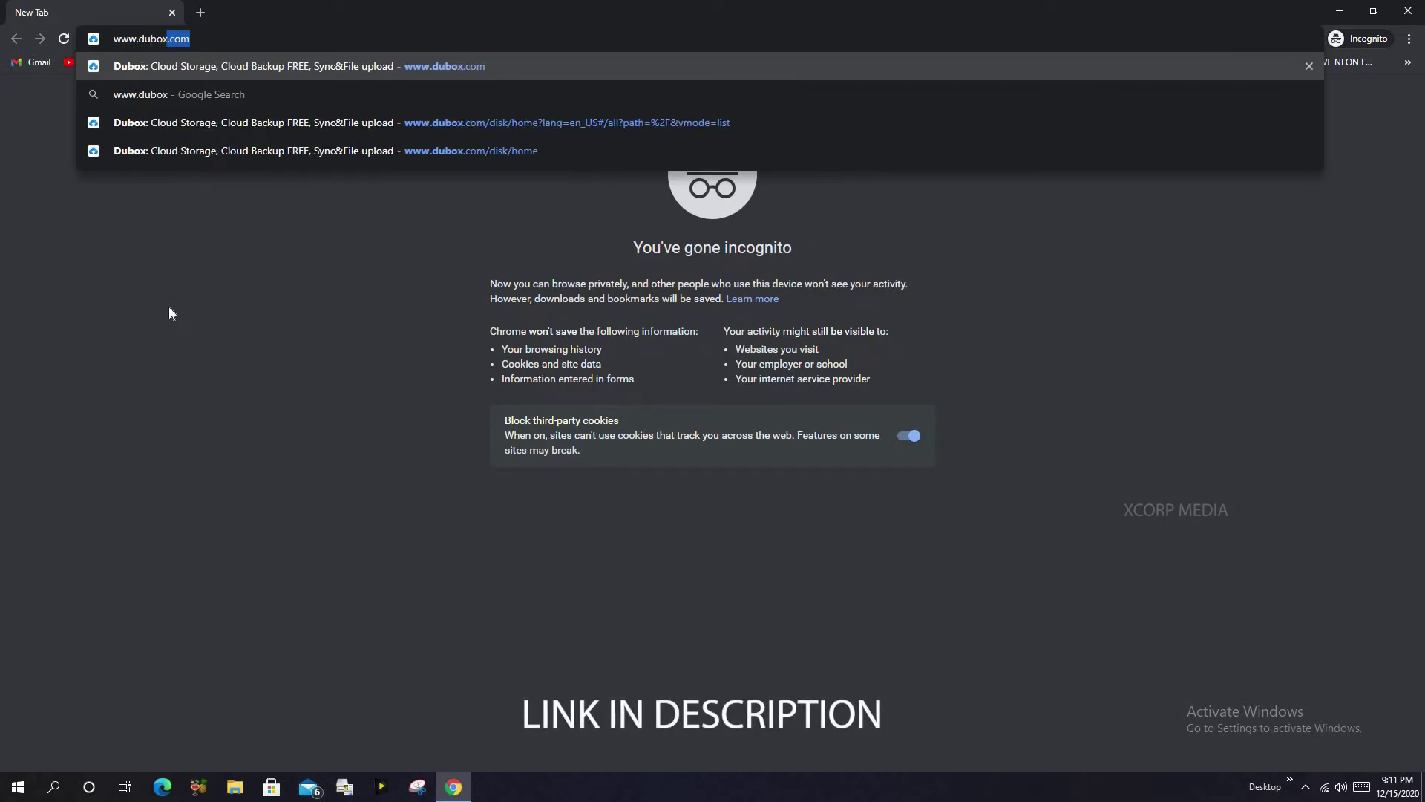
{"action": "type", "text": ".com"}
{"action": "key", "text": "Return"}
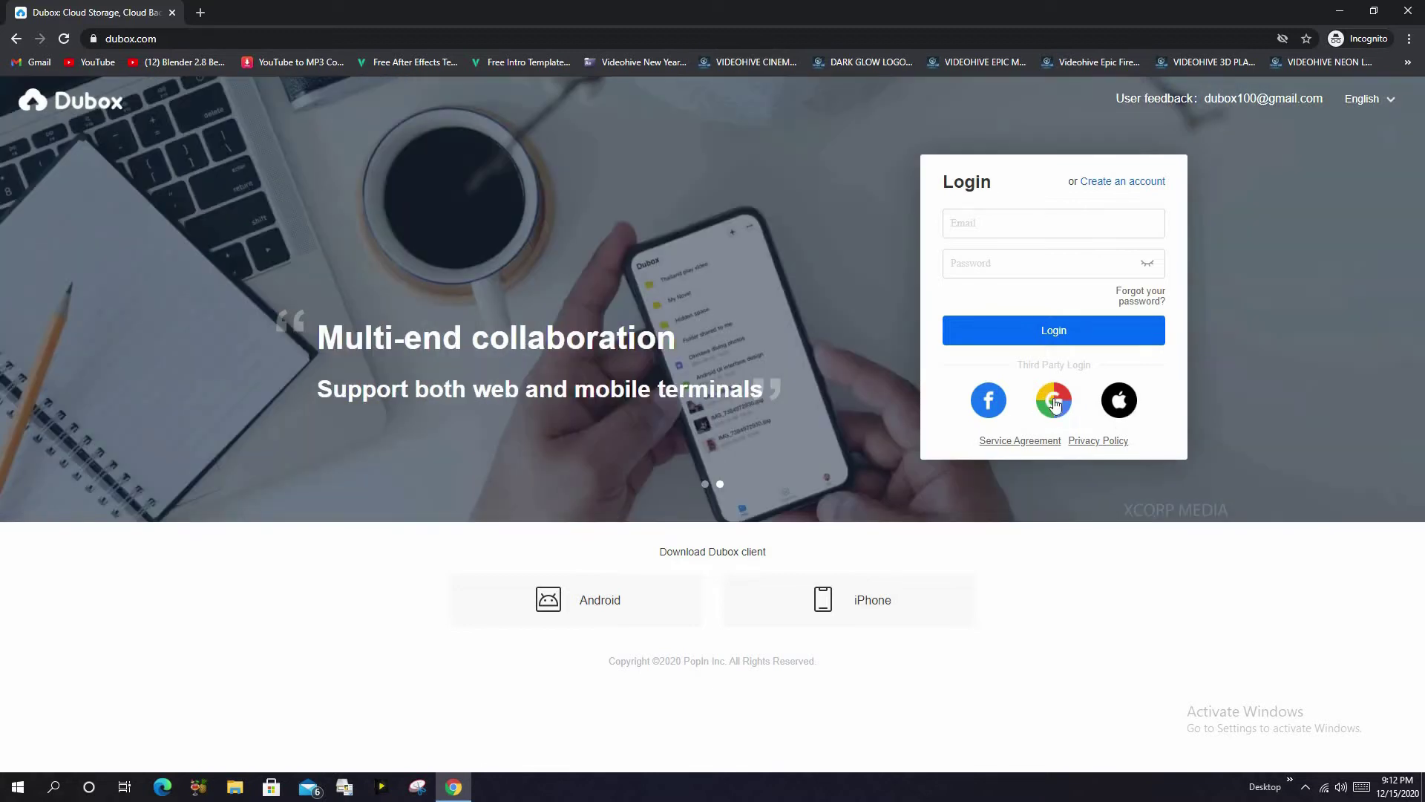
Sign in to Dubox with a Google account, entering the account's e-mail address and password
{"action": "left_click", "coordinate": [1055, 403]}
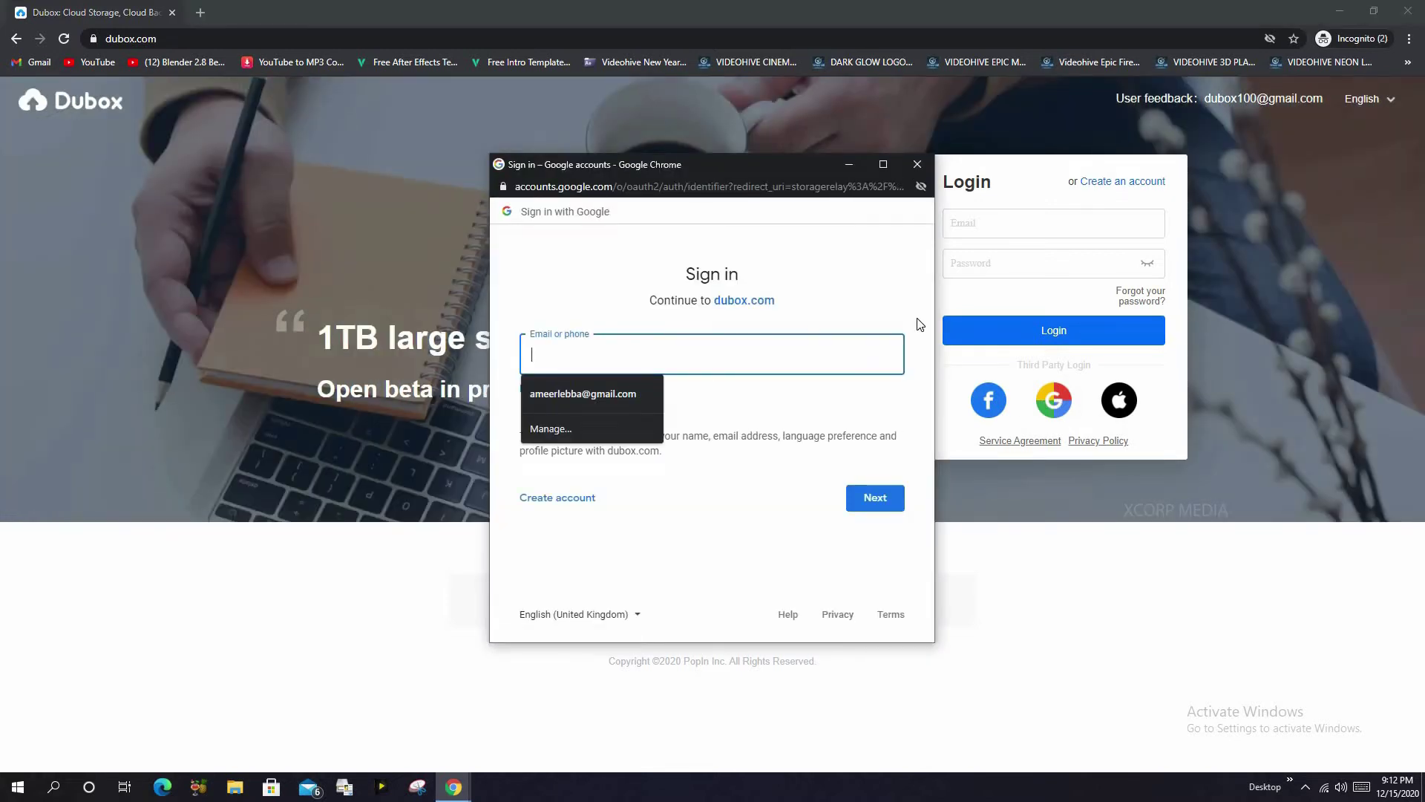
{"action": "type", "text": "xcor"}
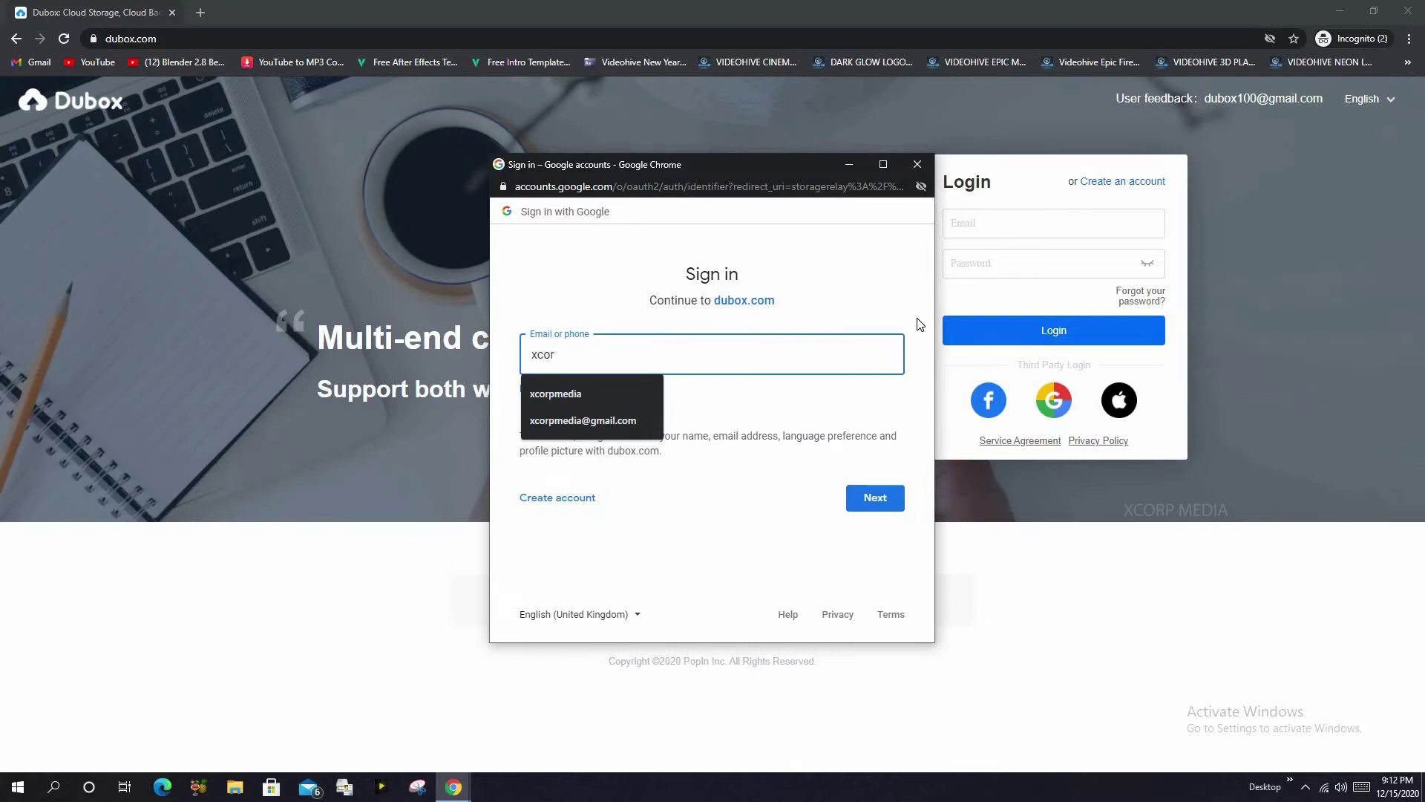
{"action": "key", "text": "Down"}
{"action": "key", "text": "Return"}
{"action": "left_click", "coordinate": [862, 500]}
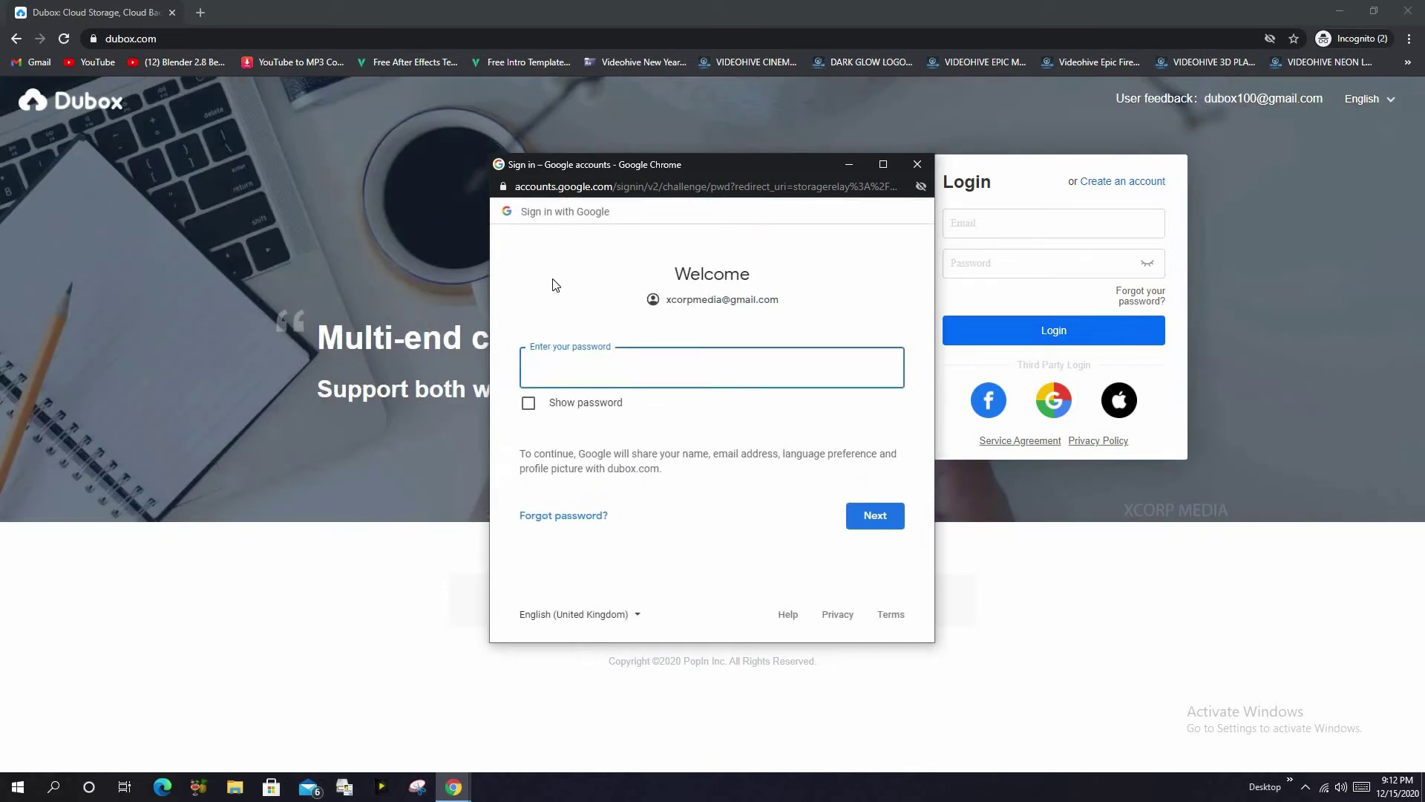
{"action": "type", "text": "•••••"}
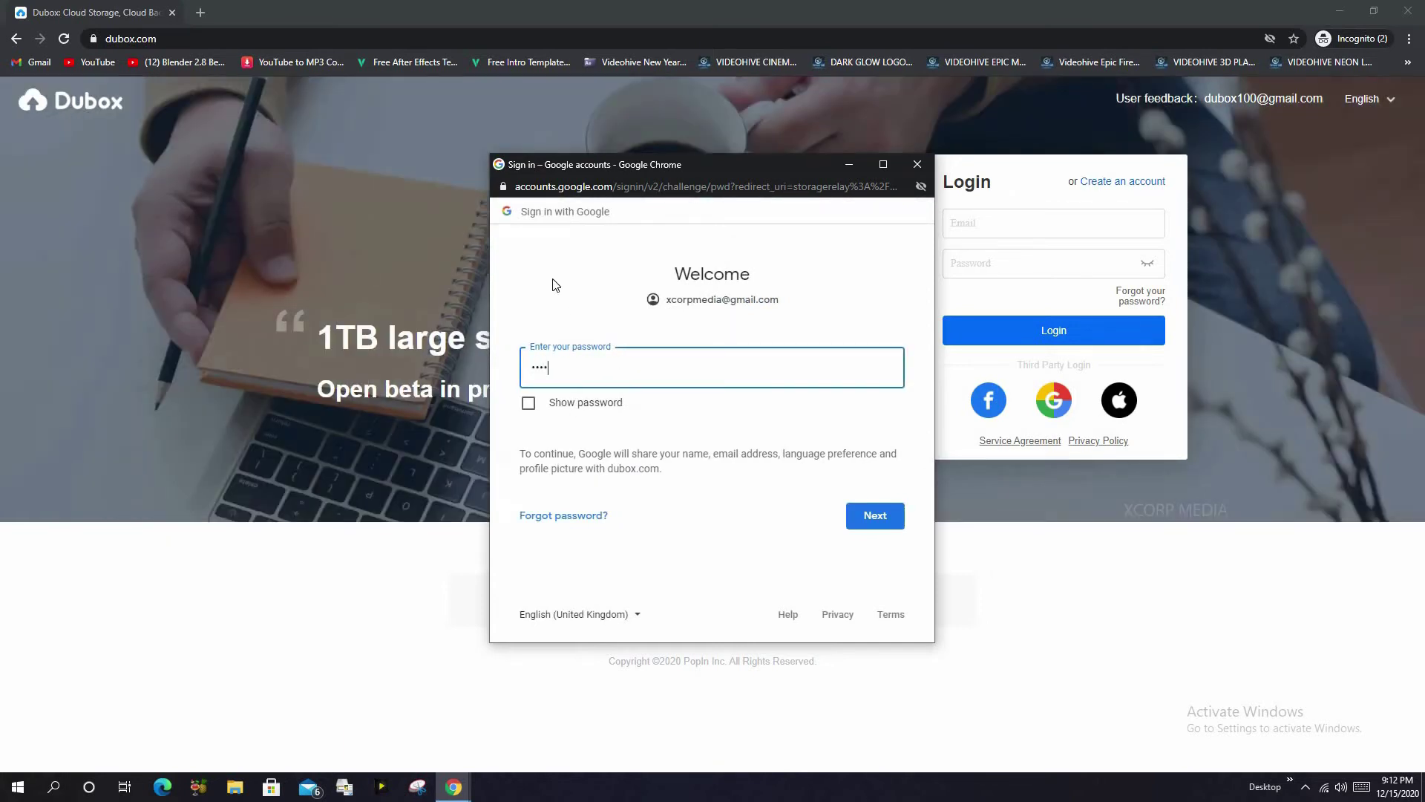
{"action": "type", "text": "•••"}
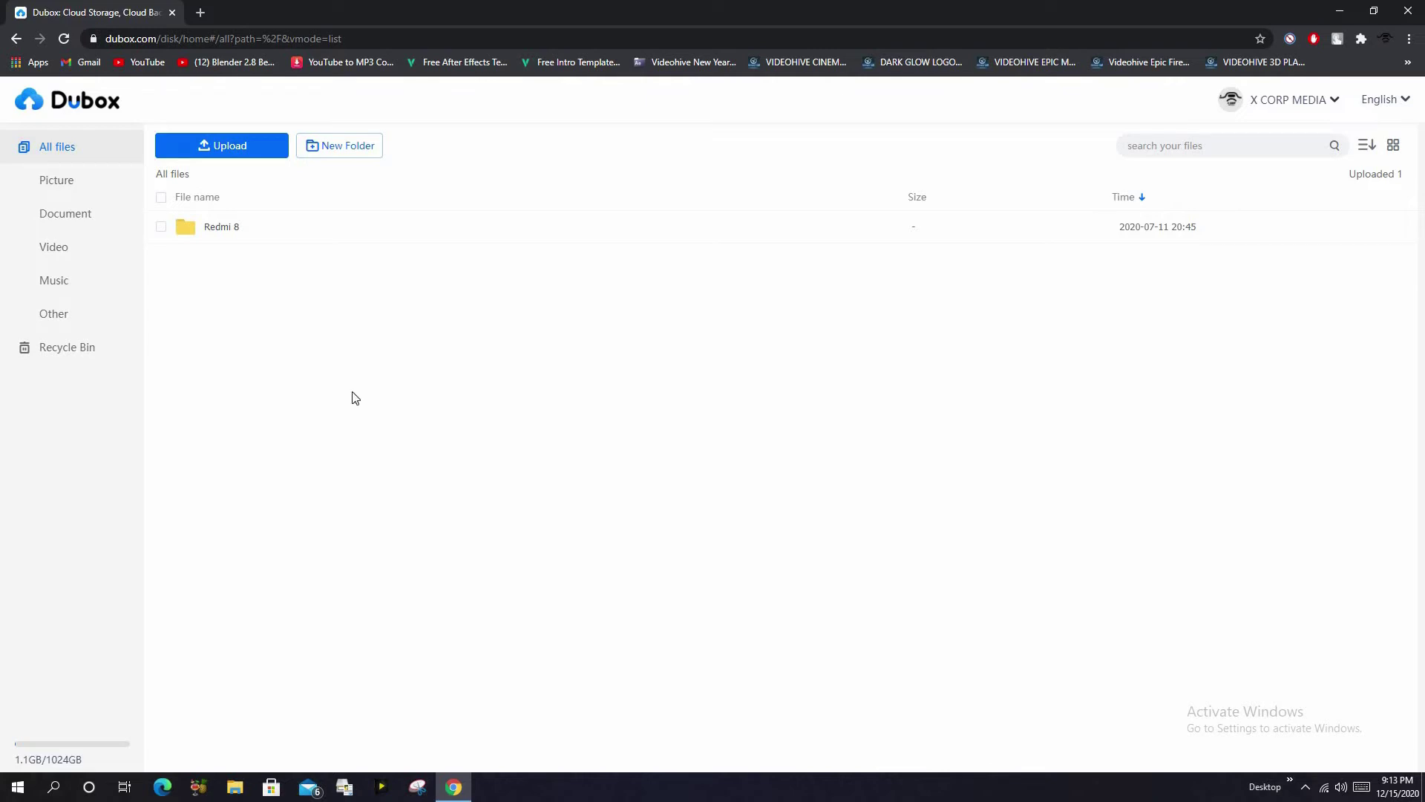
Upload the SAMPLE FILE PDF from the Desktop to the Dubox storage
{"action": "right_click", "coordinate": [283, 416]}
{"action": "mouse_move", "coordinate": [236, 161]}
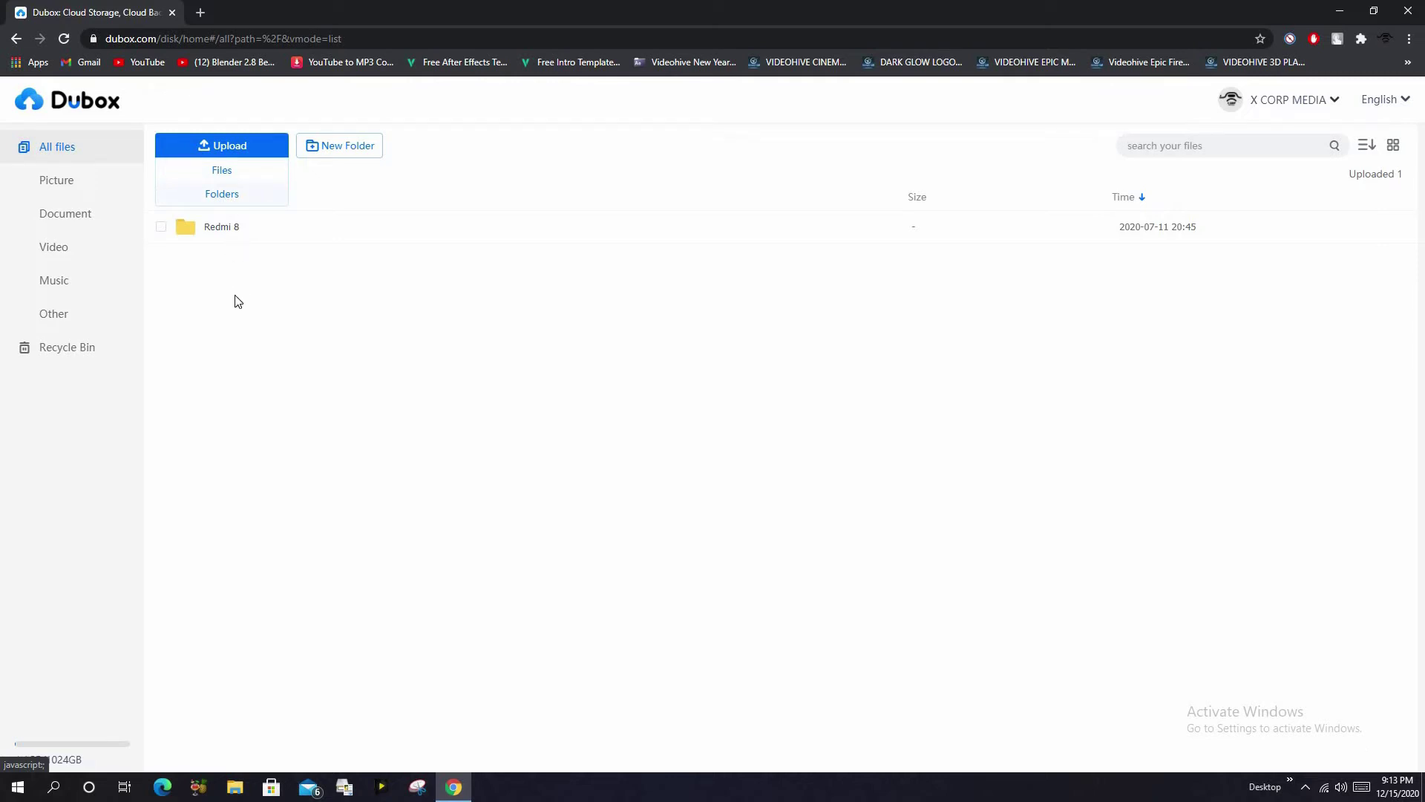
{"action": "left_click", "coordinate": [225, 176]}
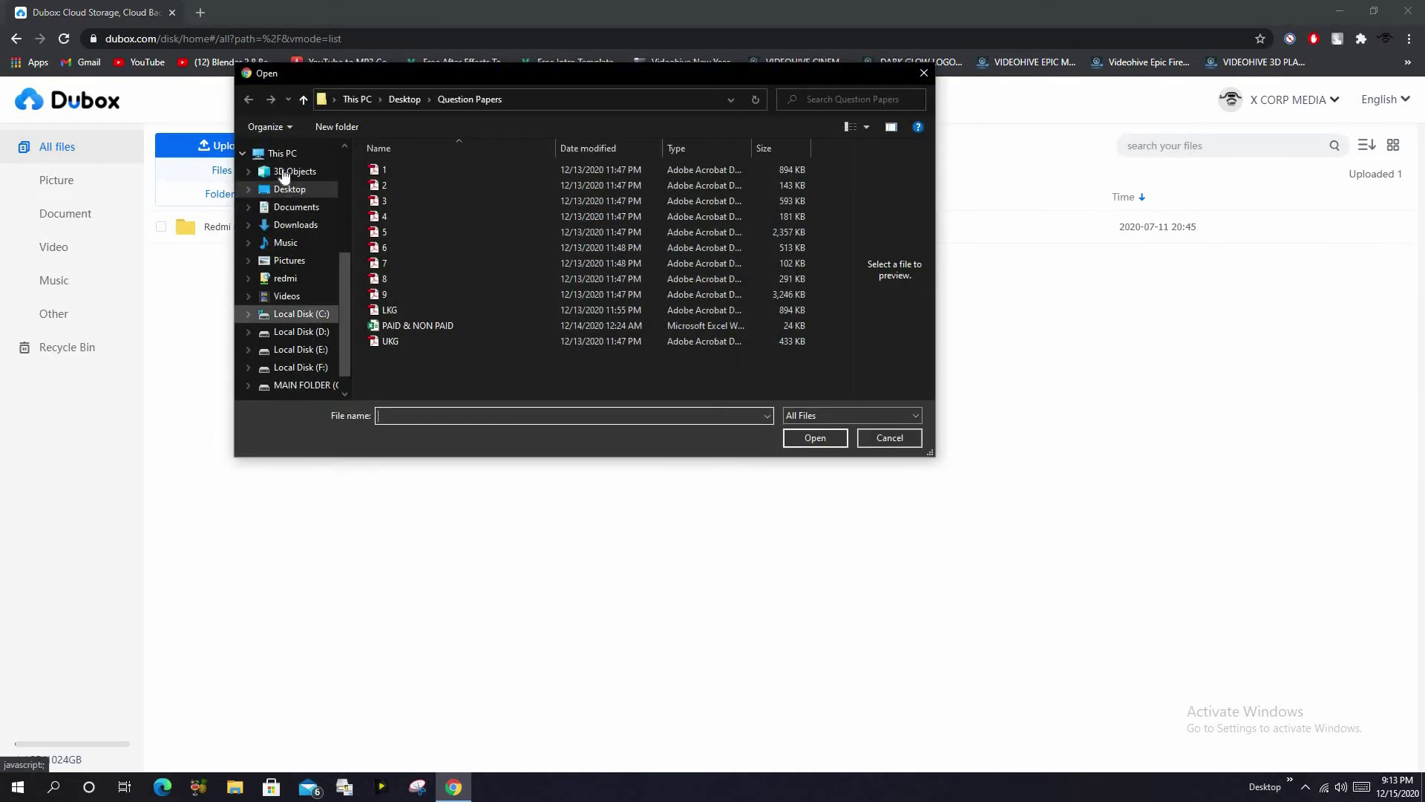
{"action": "left_click", "coordinate": [291, 155]}
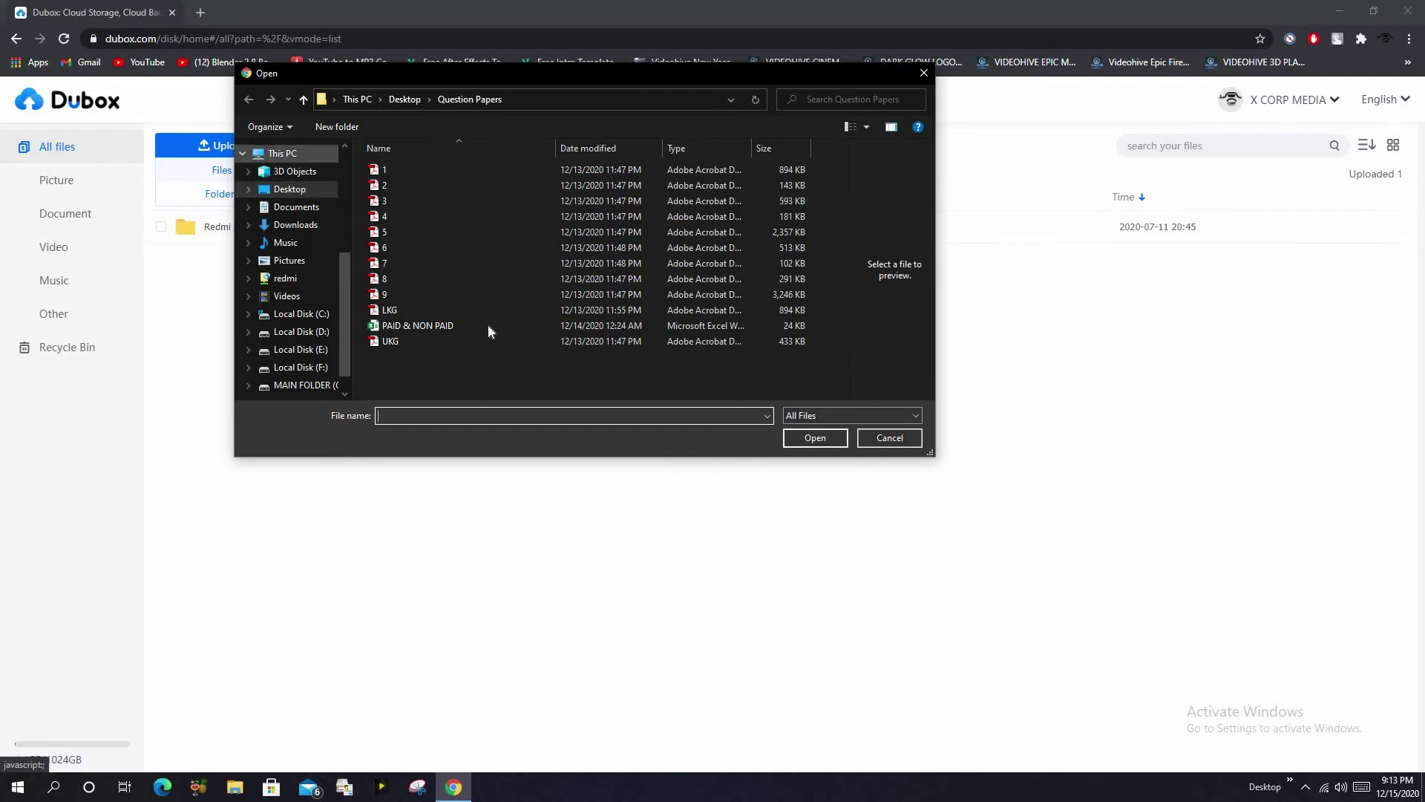
{"action": "scroll", "coordinate": [539, 324], "scroll_direction": "down", "scroll_amount": 3}
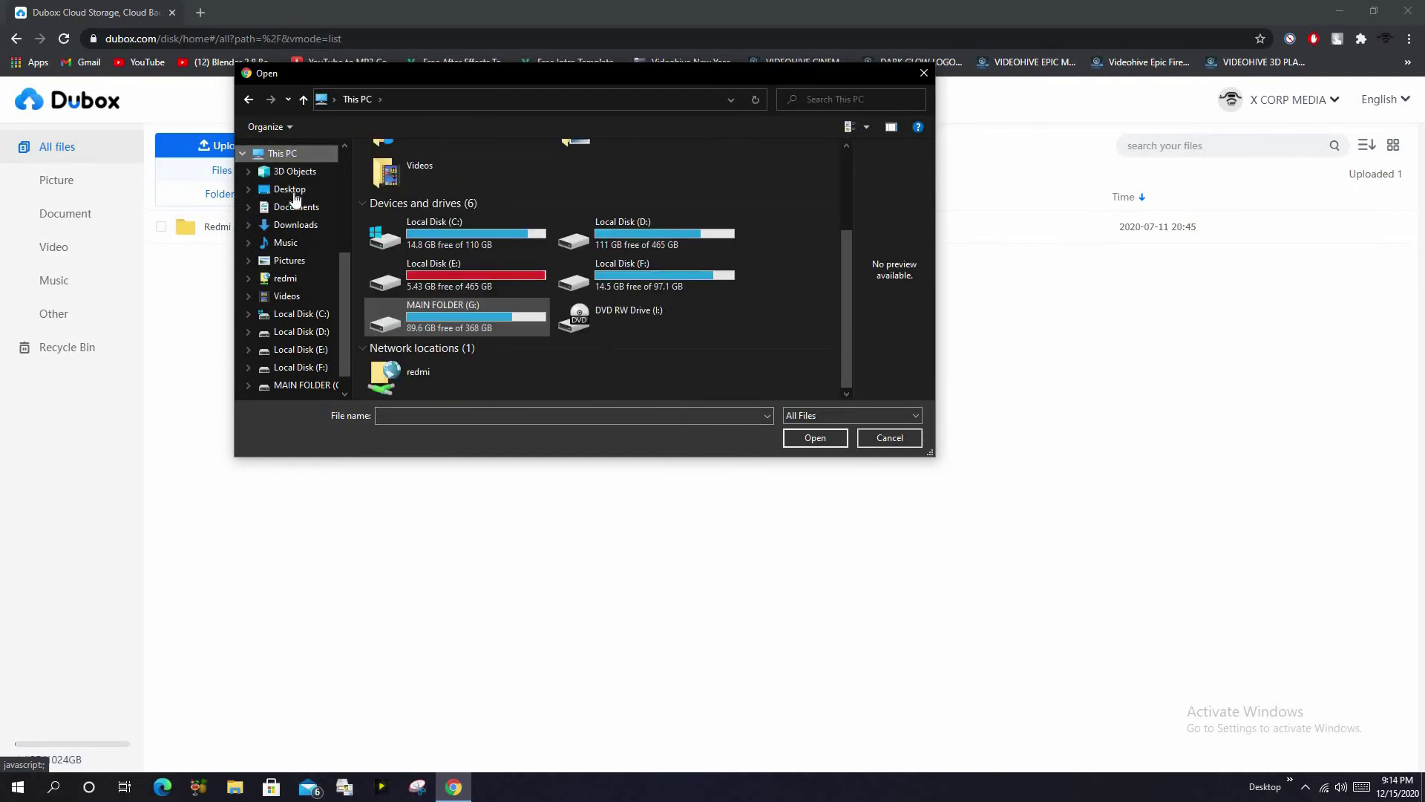
{"action": "key", "text": "alt+Up"}
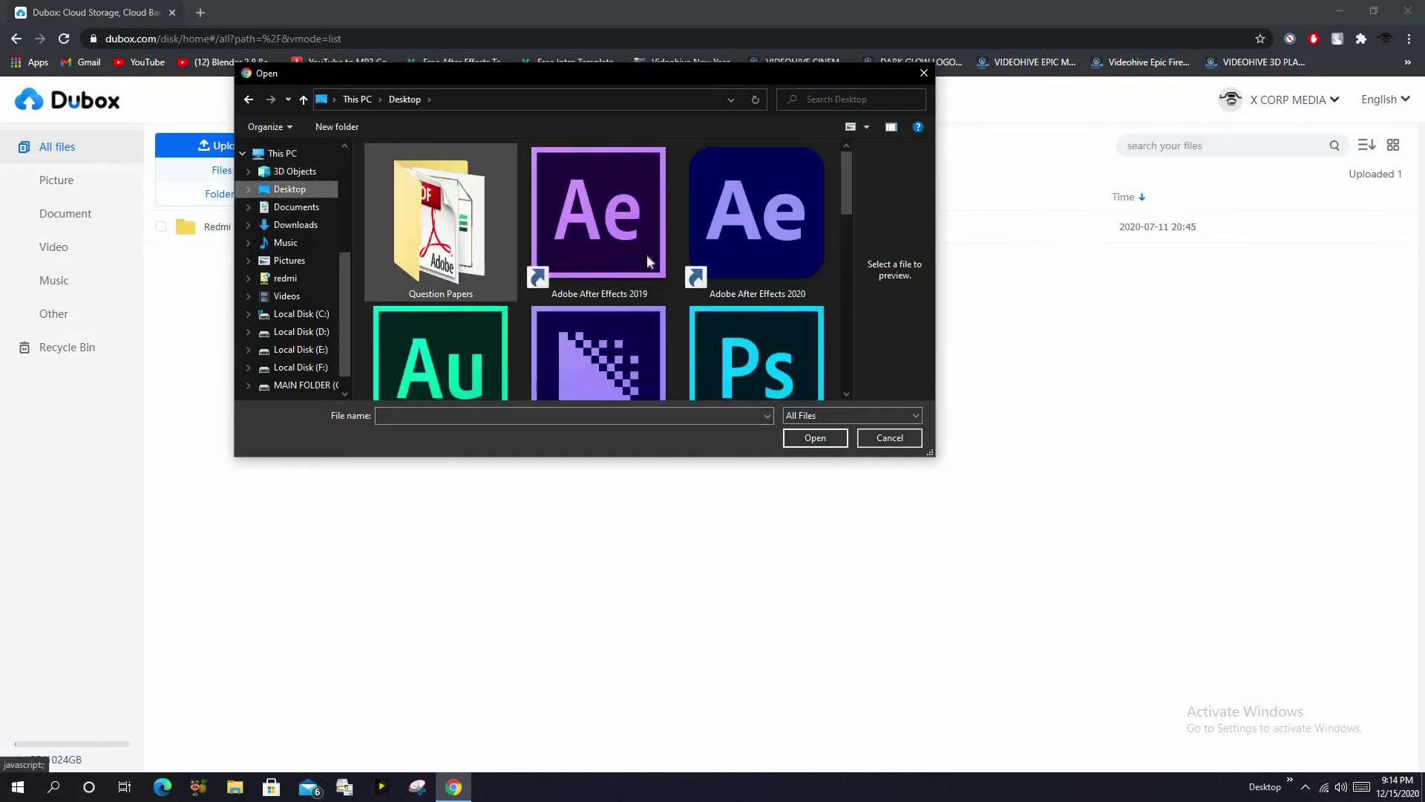
{"action": "scroll", "coordinate": [647, 255], "scroll_direction": "down", "scroll_amount": 5}
{"action": "scroll", "coordinate": [679, 318], "scroll_direction": "down", "scroll_amount": 2}
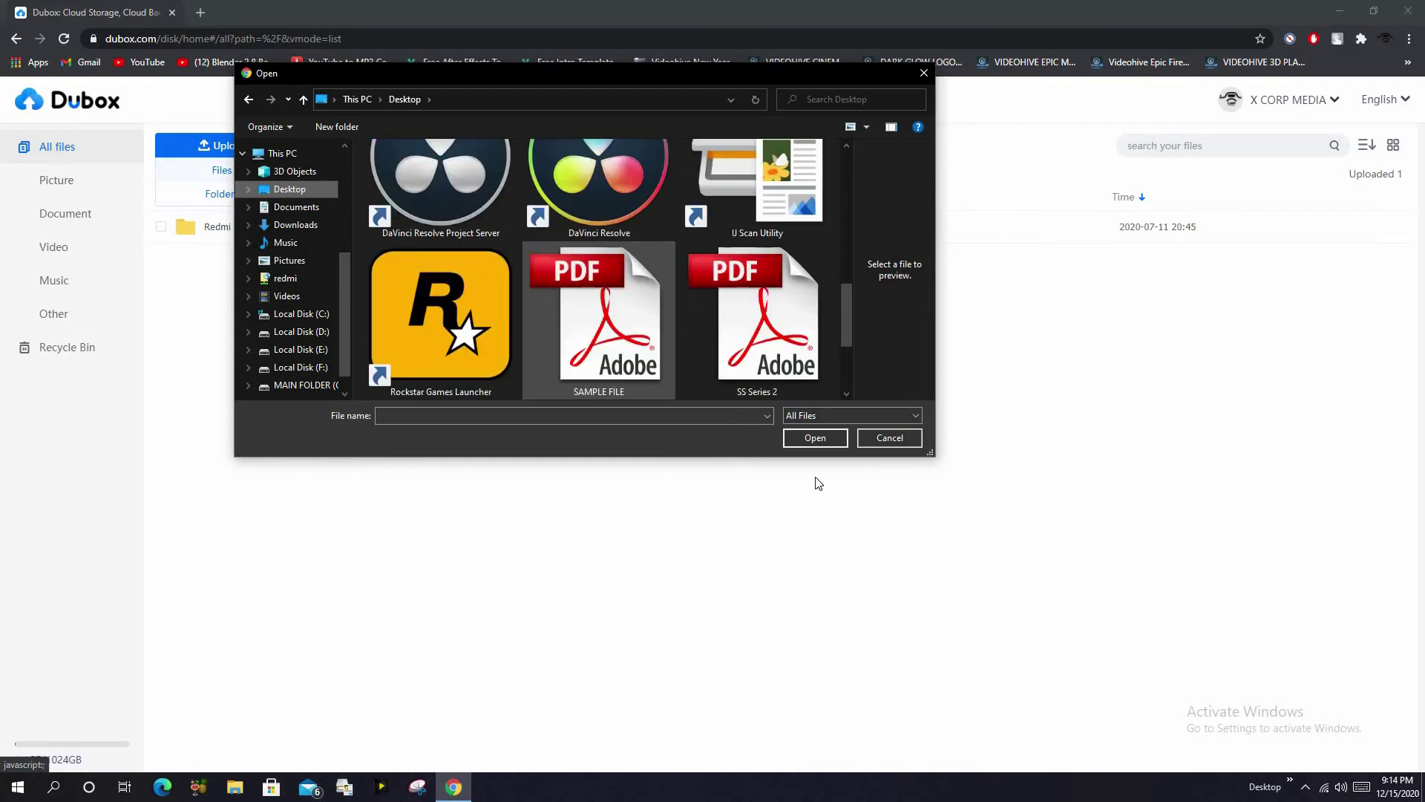
{"action": "key", "text": "Down"}
{"action": "key", "text": "Return"}
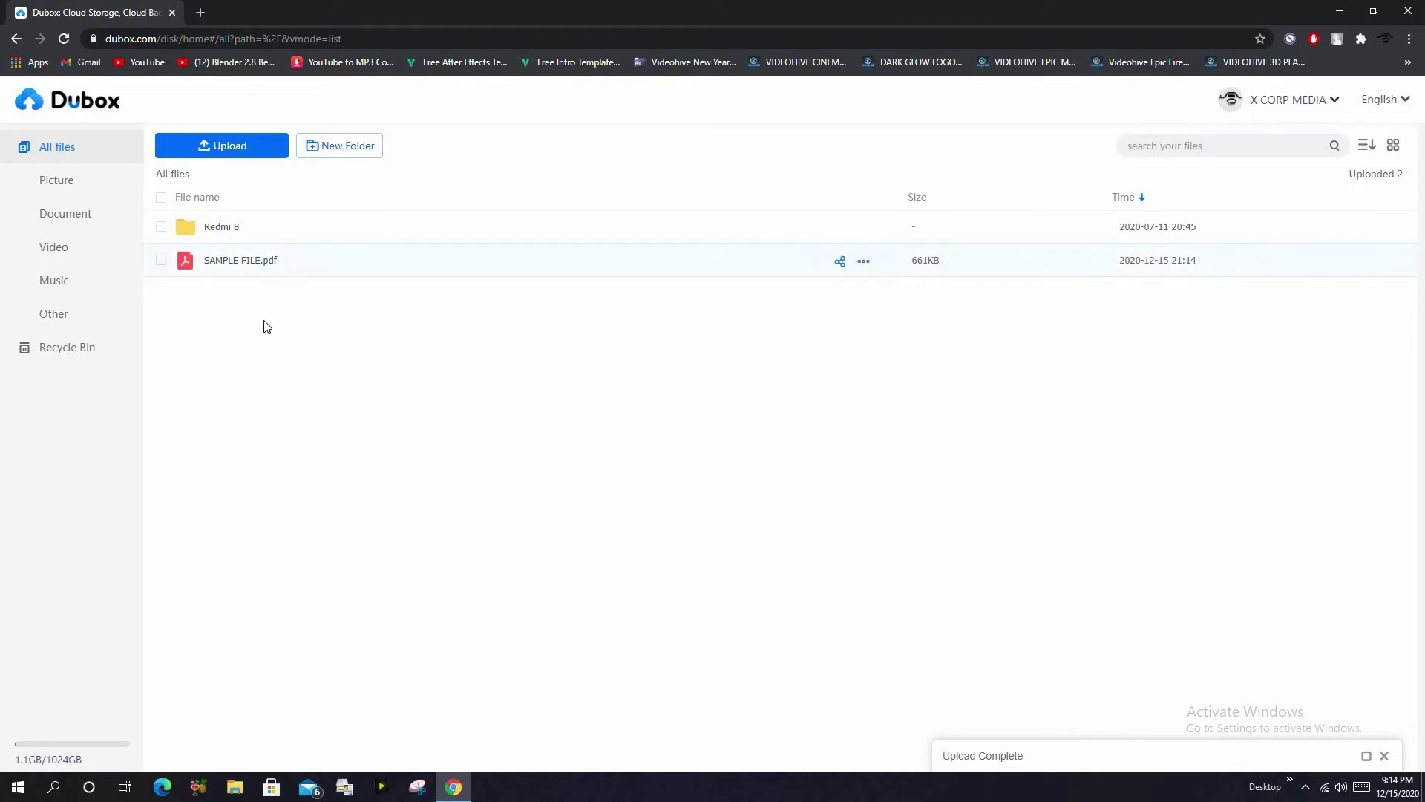
Create a new folder named eee in All files
{"action": "right_click", "coordinate": [269, 396]}
{"action": "left_click", "coordinate": [312, 394]}
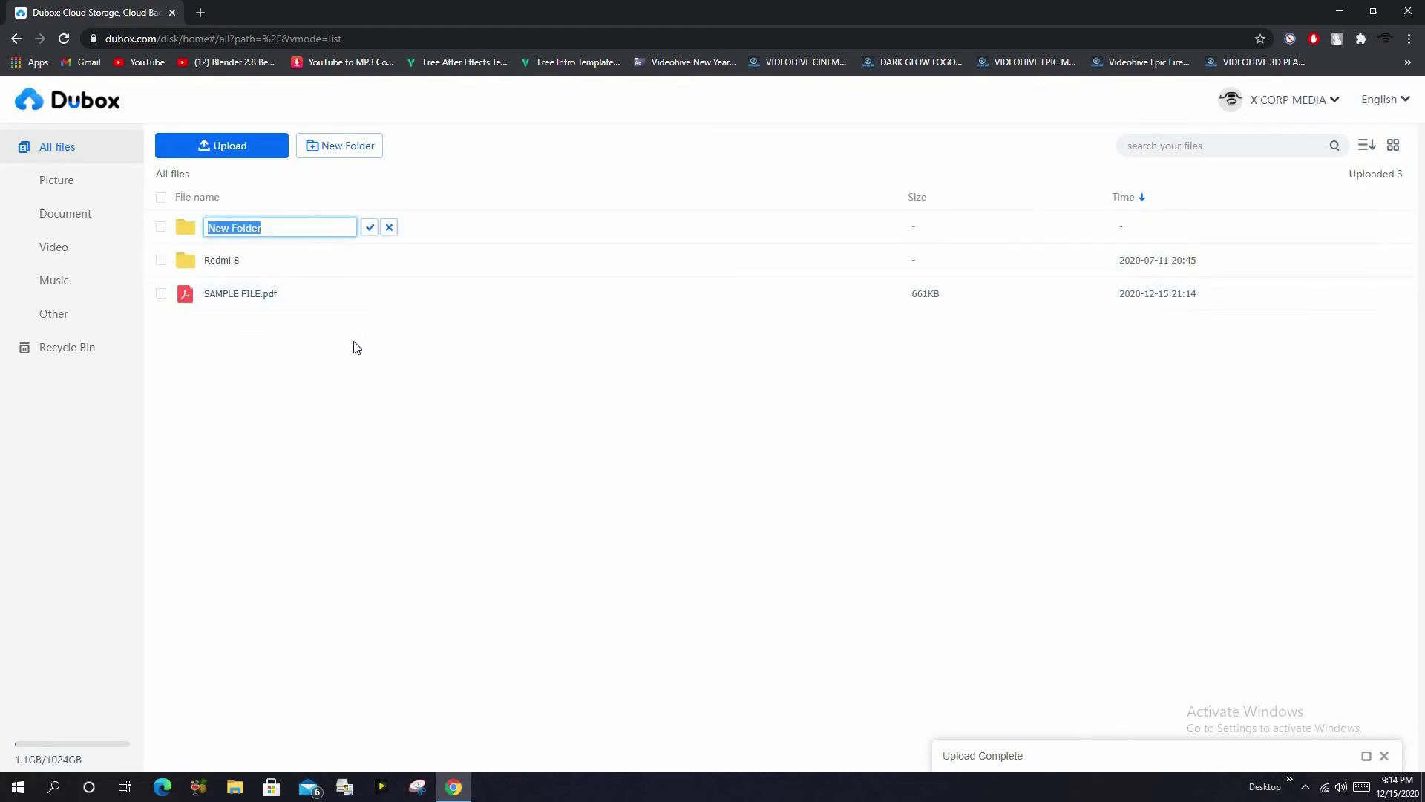
{"action": "type", "text": "eee"}
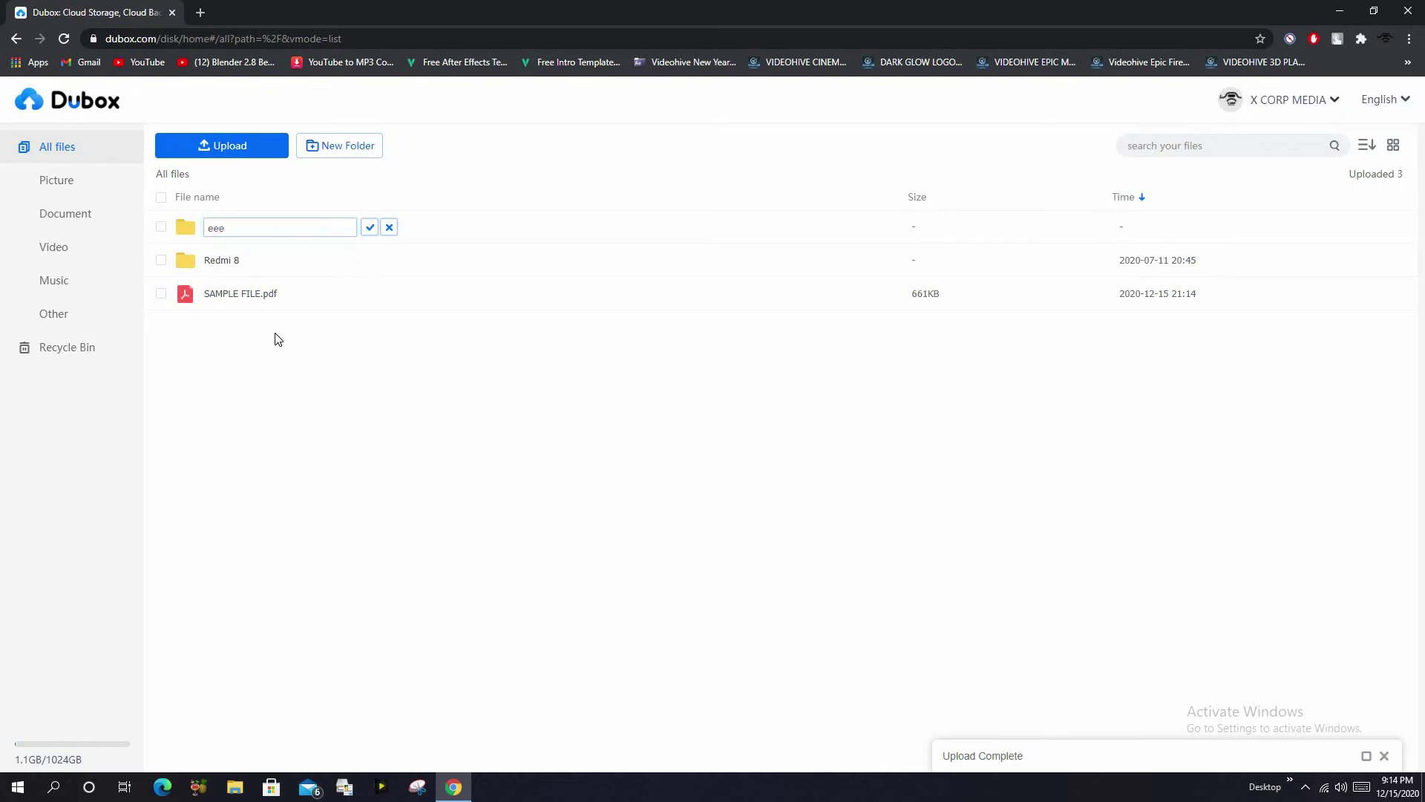
{"action": "key", "text": "Return"}
Move SAMPLE FILE.pdf into the eee folder and open that folder
{"action": "left_click", "coordinate": [175, 294]}
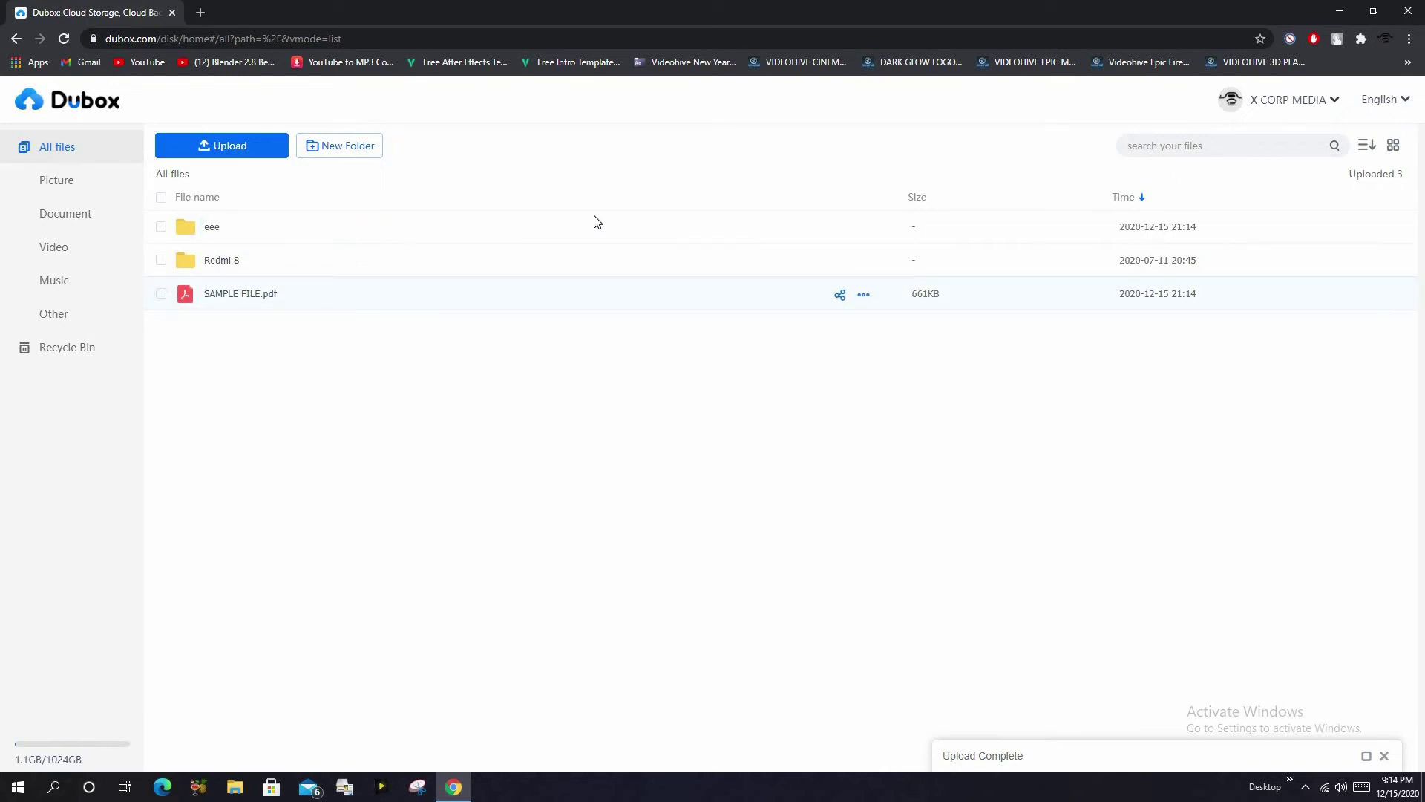
{"action": "left_click", "coordinate": [746, 149]}
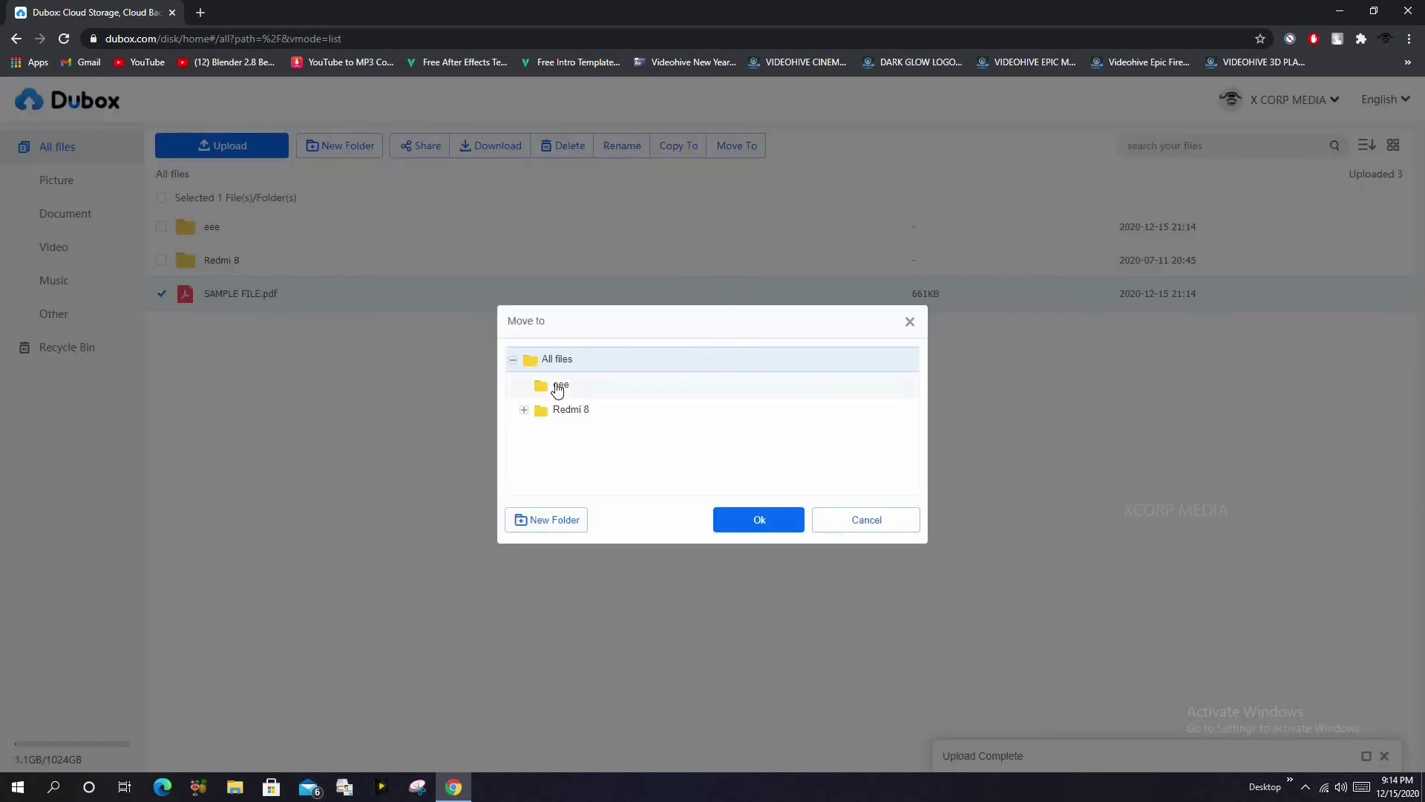
{"action": "left_click", "coordinate": [558, 386]}
{"action": "left_click", "coordinate": [759, 519]}
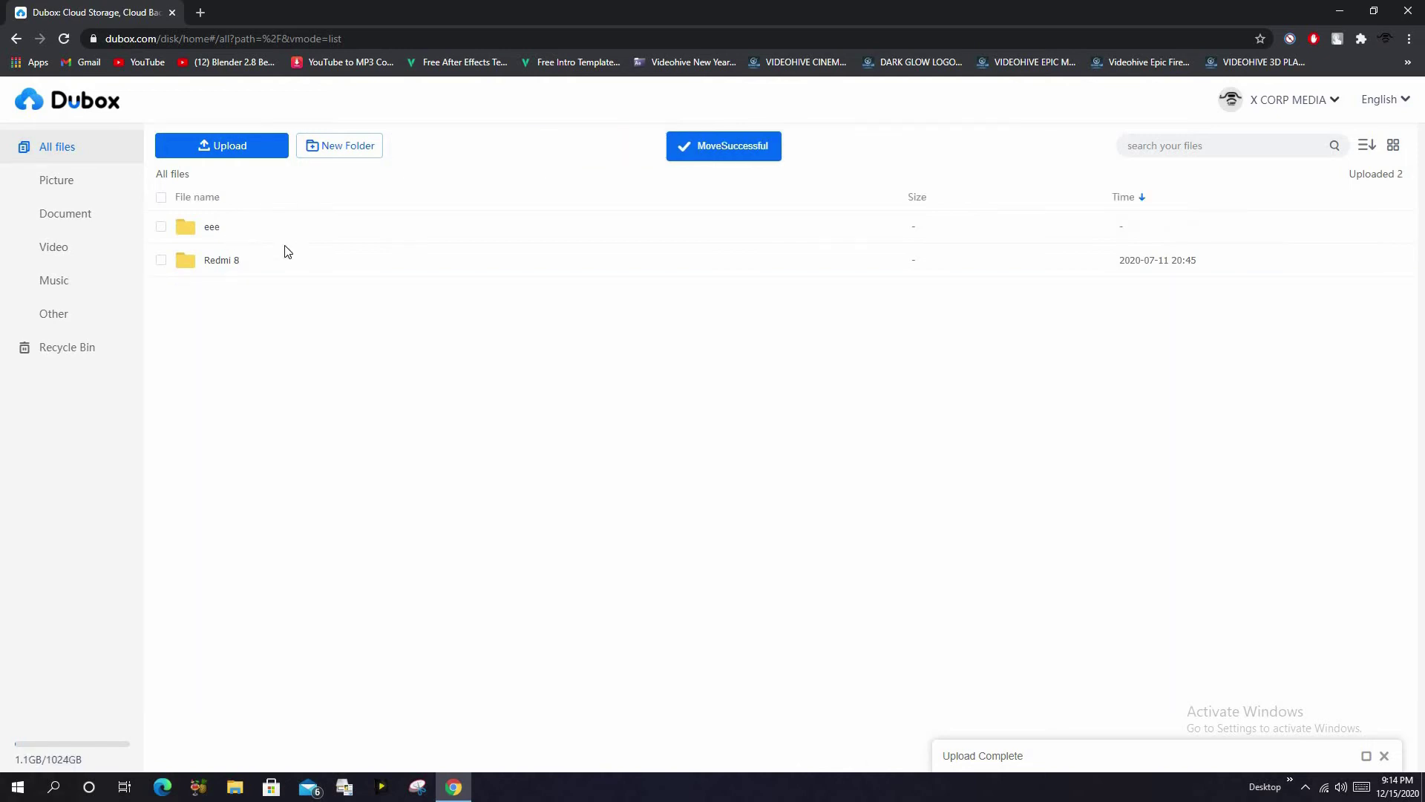
{"action": "left_click", "coordinate": [215, 226]}
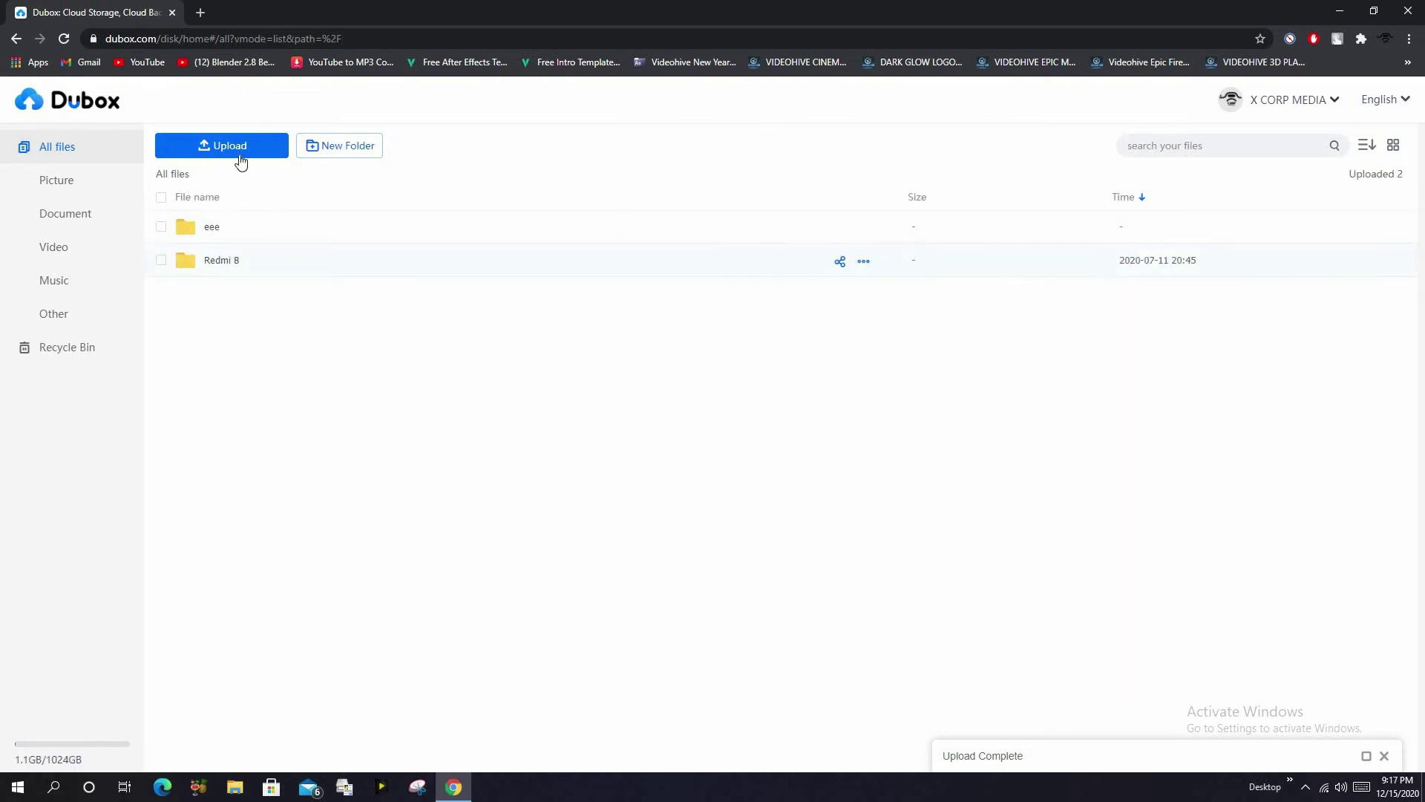
Upload the whole Question Papers folder from the Desktop to All files and check the upload list
{"action": "mouse_move", "coordinate": [238, 149]}
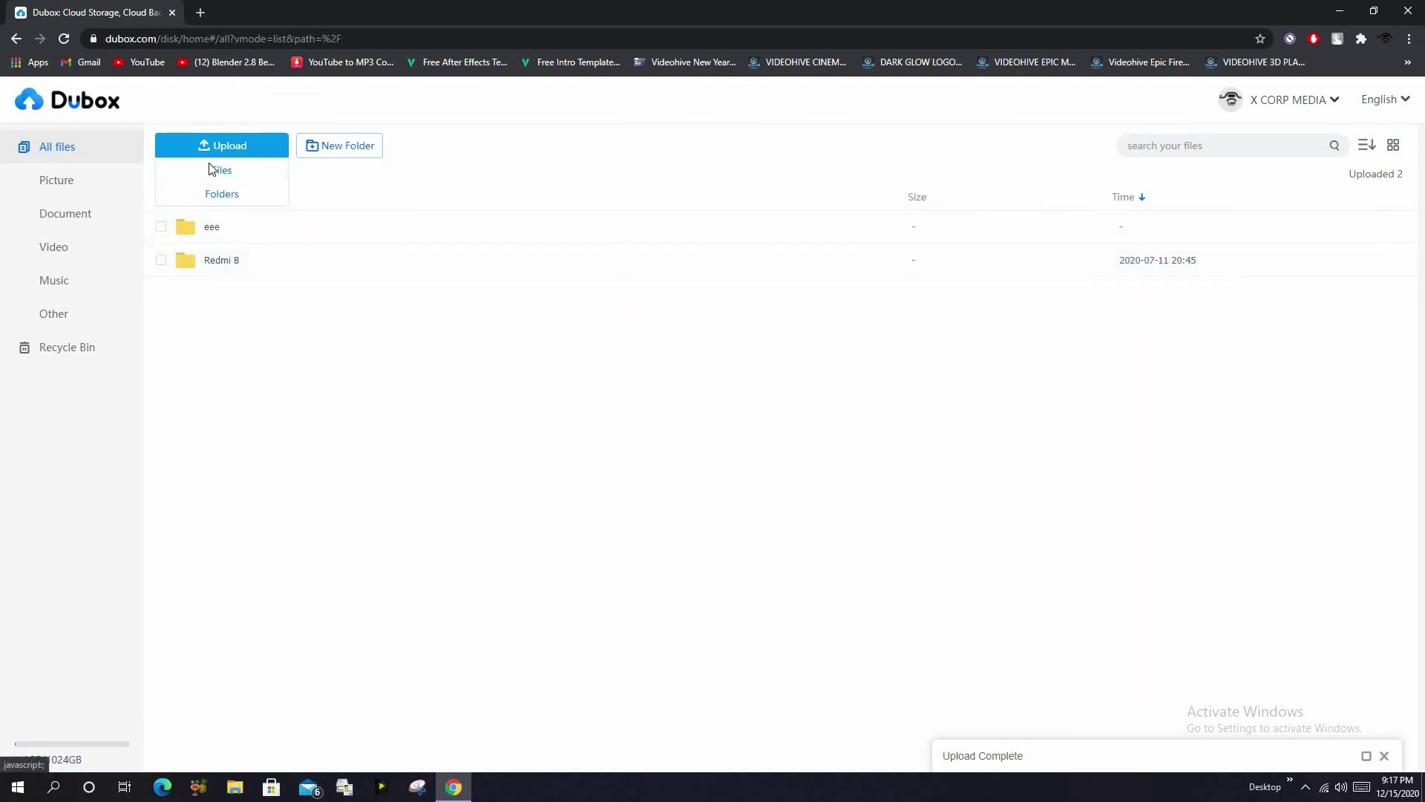
{"action": "left_click", "coordinate": [212, 201]}
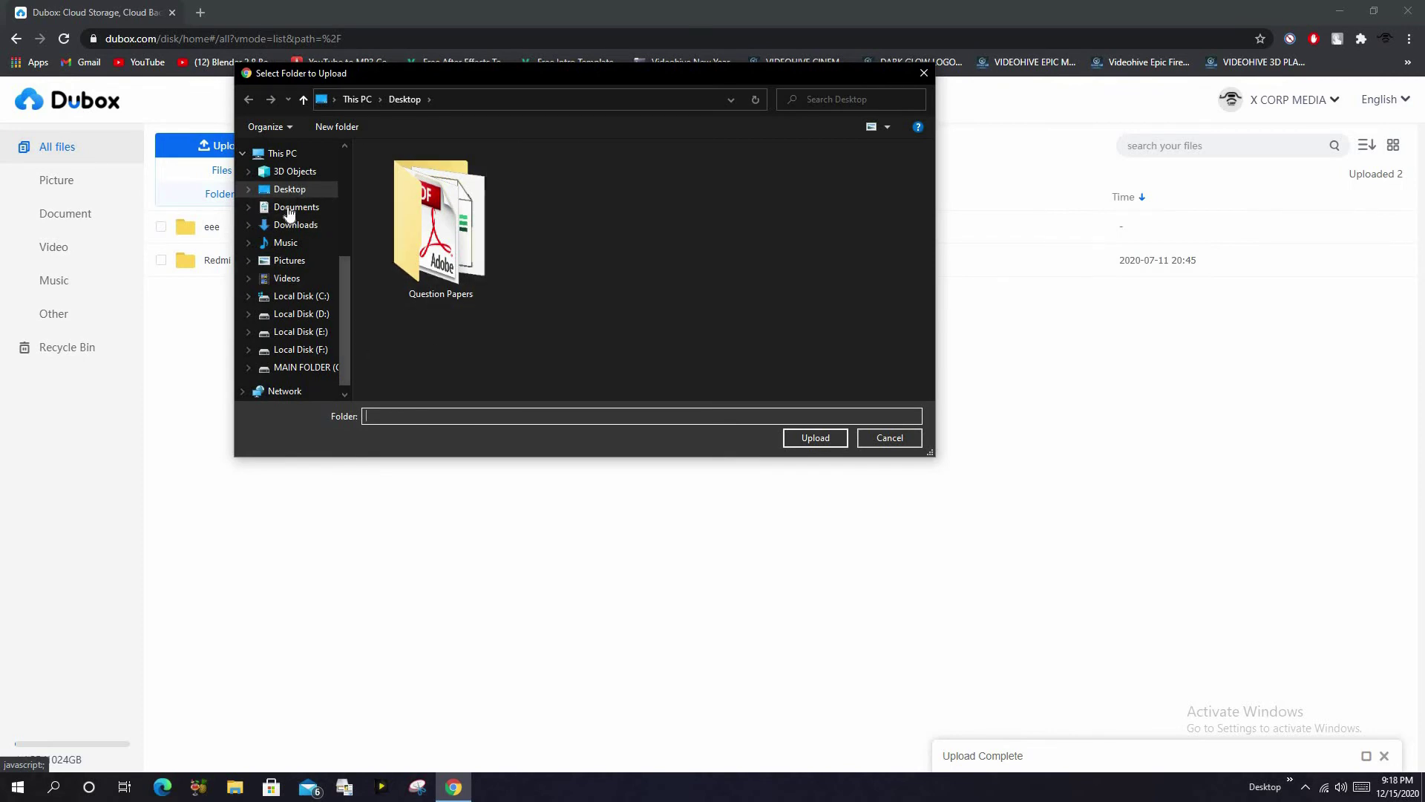
{"action": "left_click", "coordinate": [297, 195]}
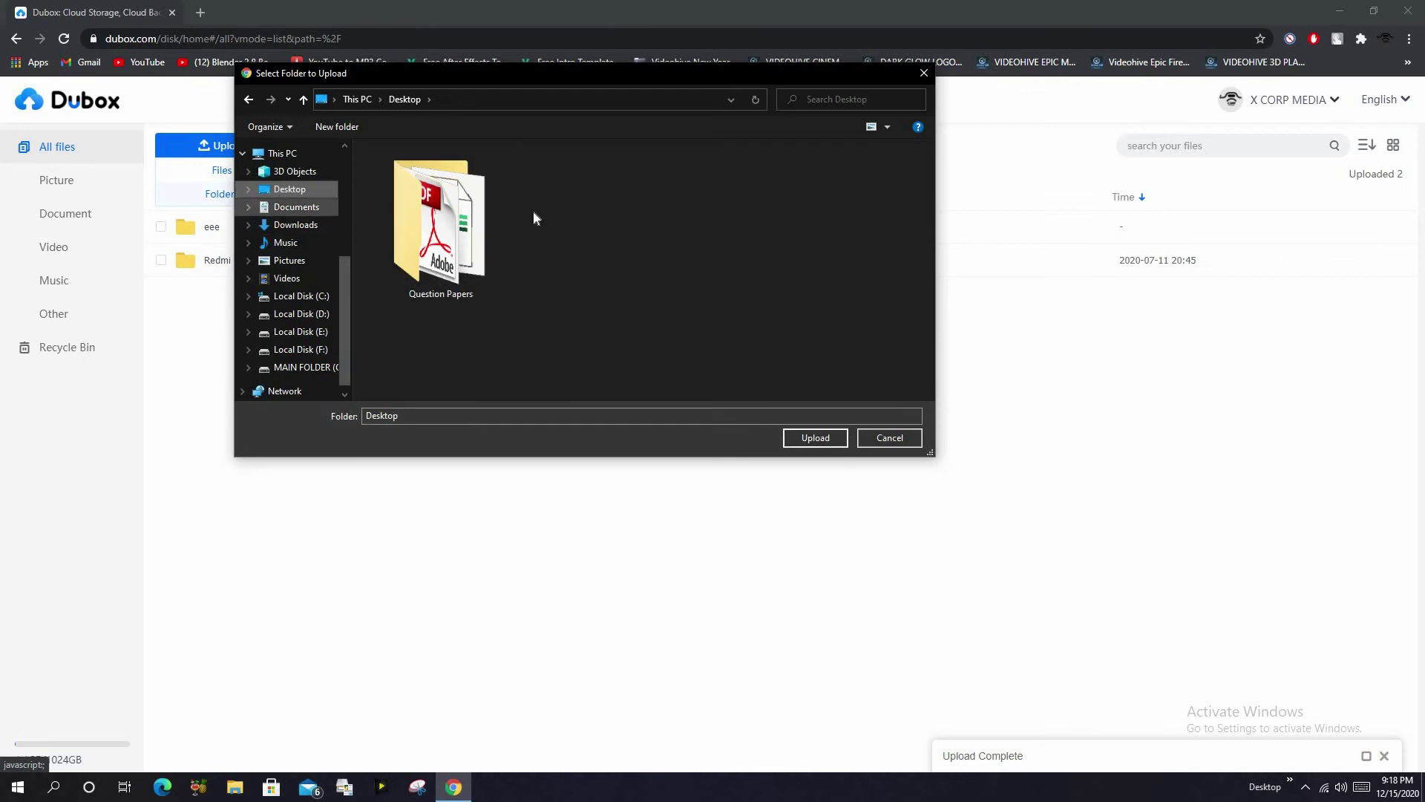
{"action": "left_click", "coordinate": [433, 242]}
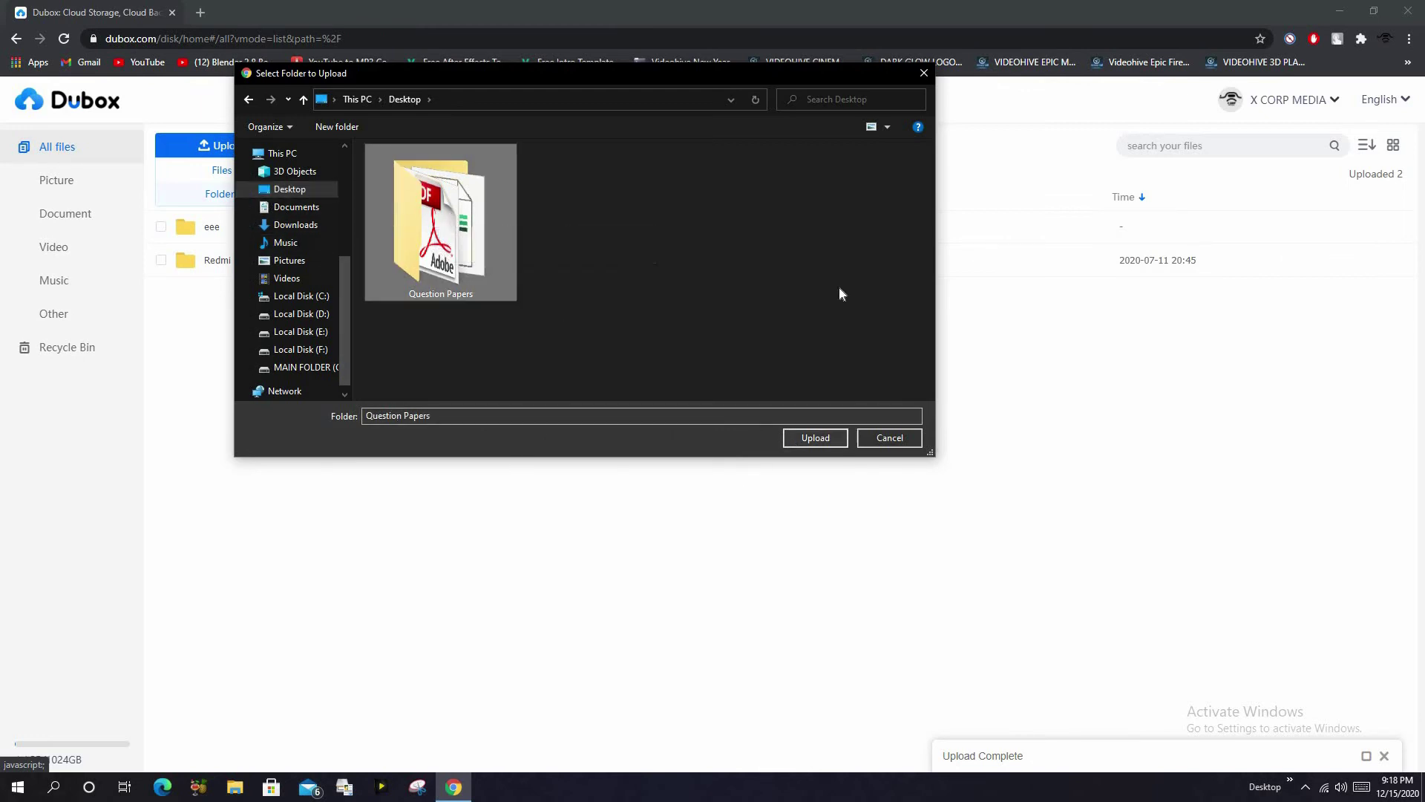
{"action": "left_click", "coordinate": [815, 437]}
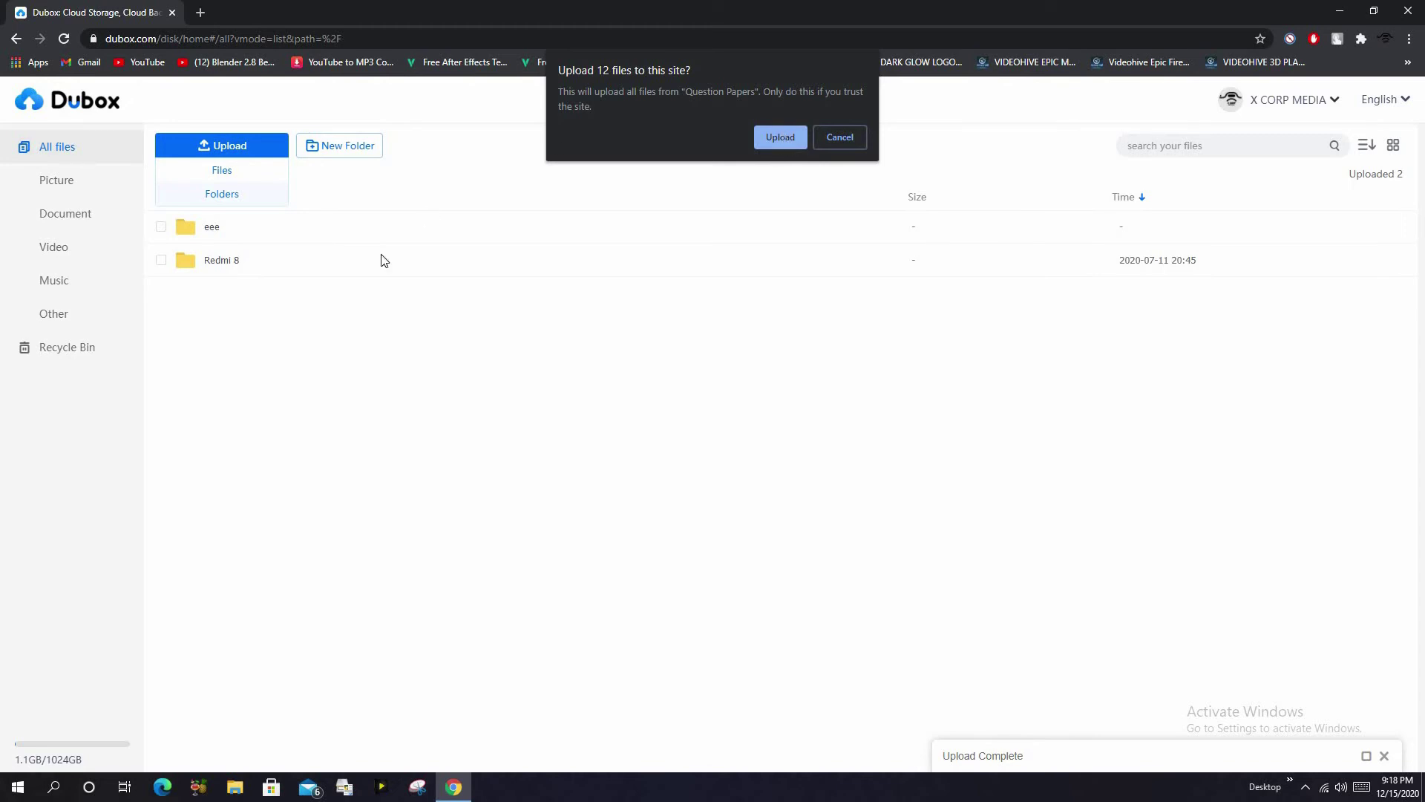
{"action": "key", "text": "Return"}
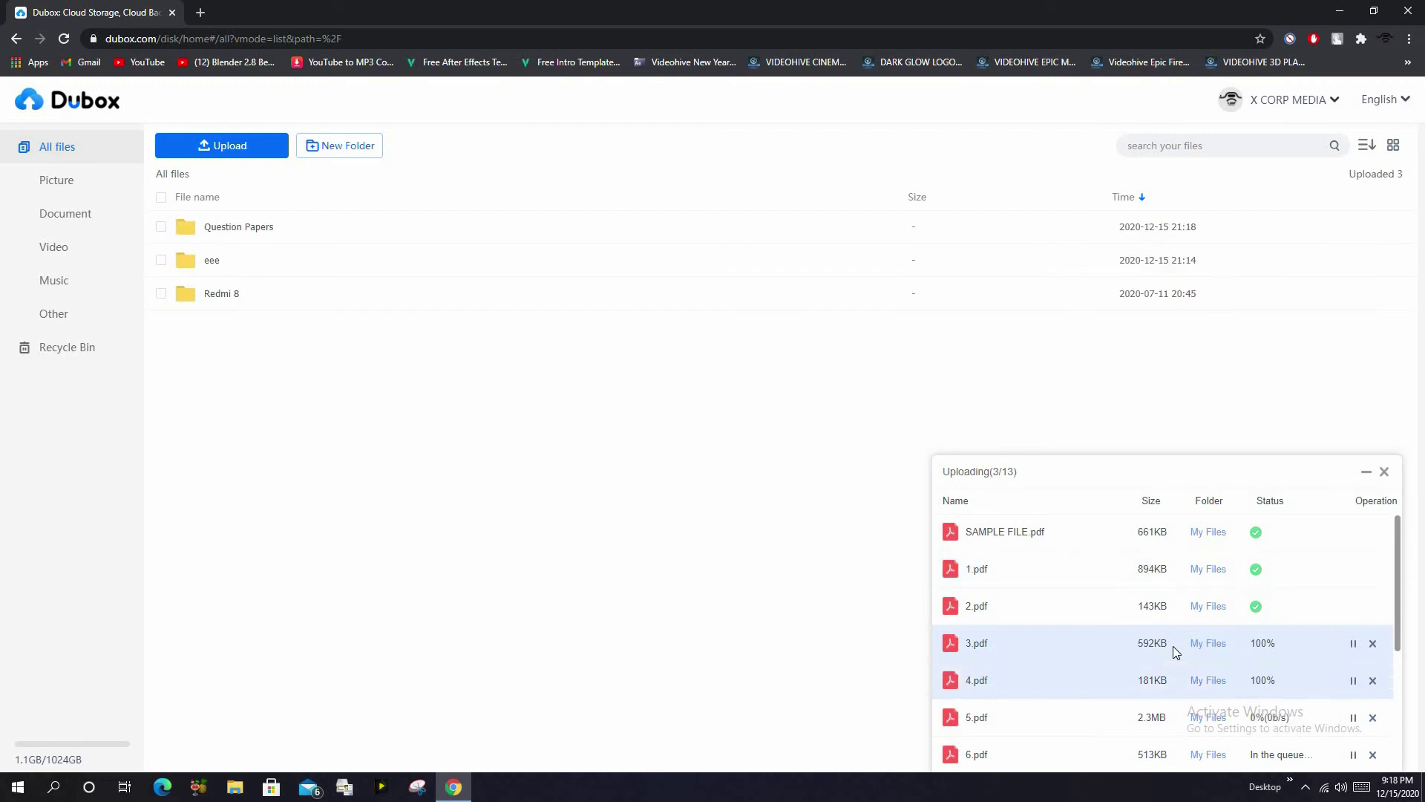
{"action": "scroll", "coordinate": [1173, 646], "scroll_direction": "down", "scroll_amount": 3}
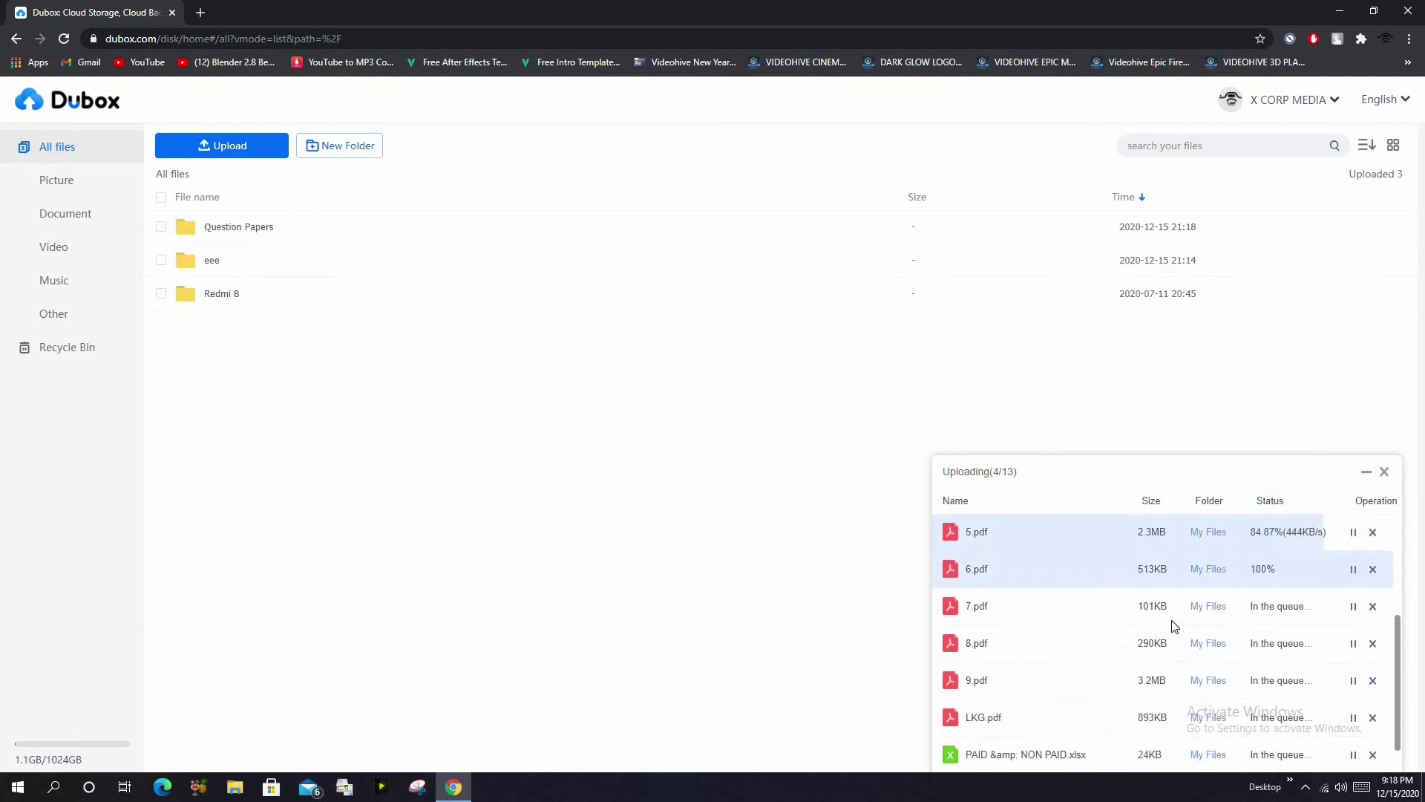